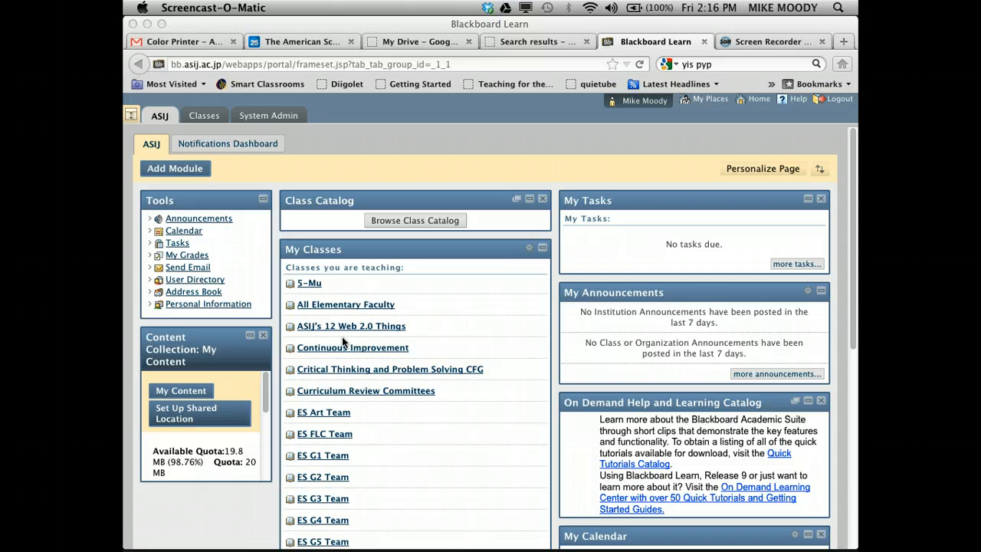
Open the Tech @ ASIJ class and go to the "Getting Started with your new MacBook" folder in its ES section
scroll(343, 338, down, 10)
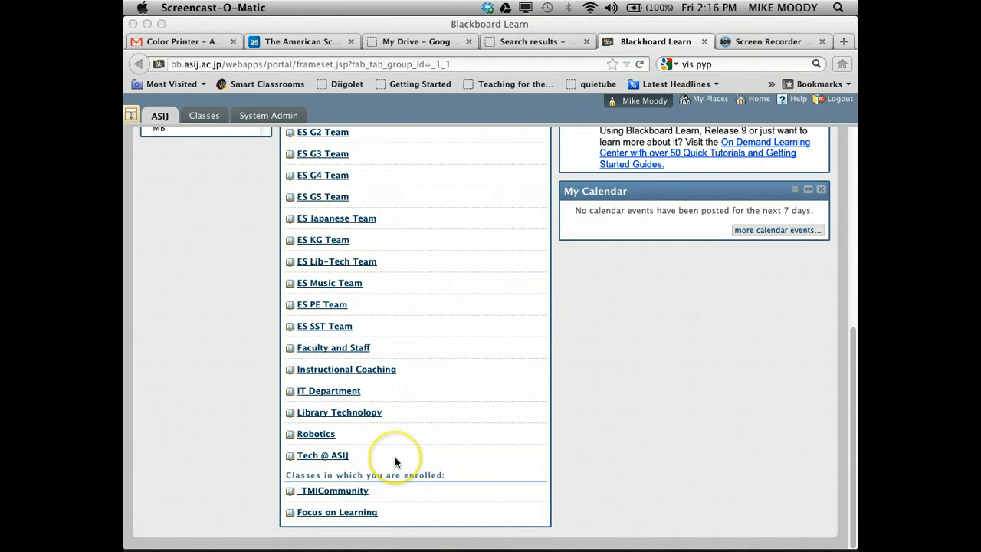
click(345, 458)
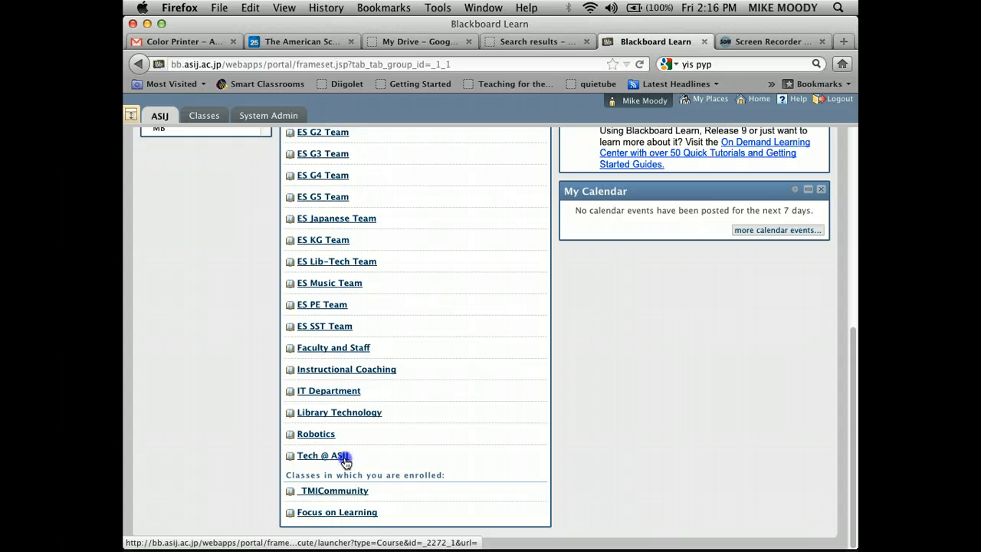
click(345, 458)
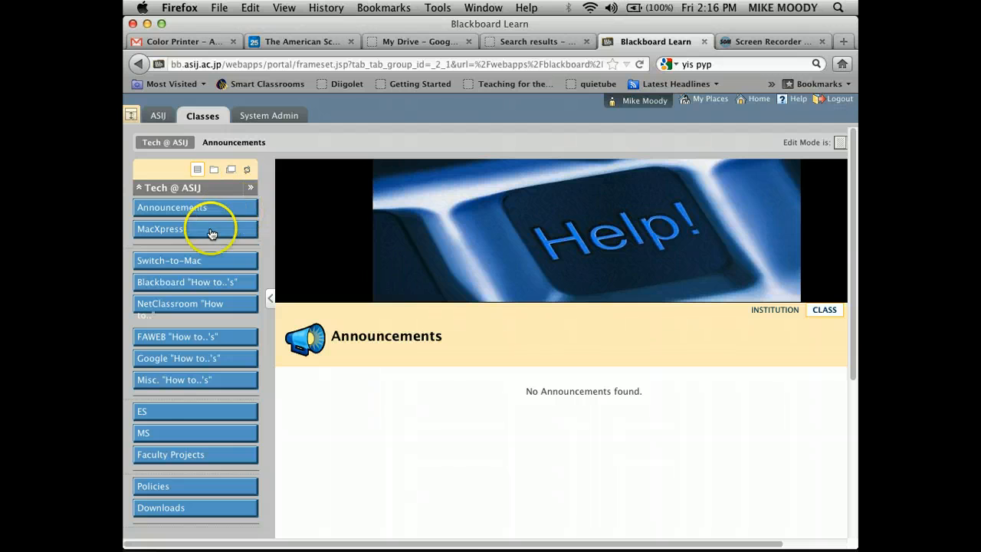
click(167, 415)
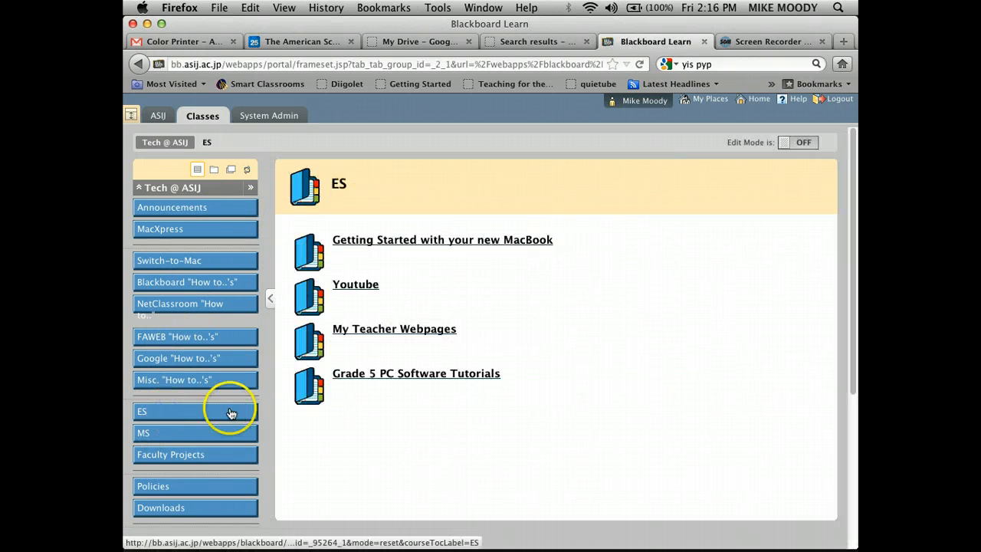
click(492, 243)
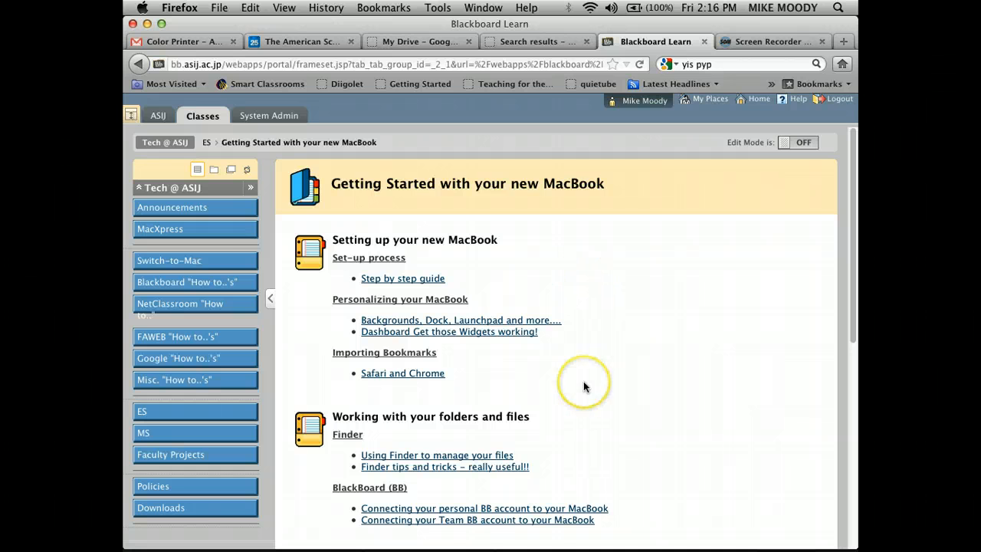
Open the driver download page for the shared Fuji Xerox printer from the "Connecting to a printer" section
scroll(583, 386, down, 5)
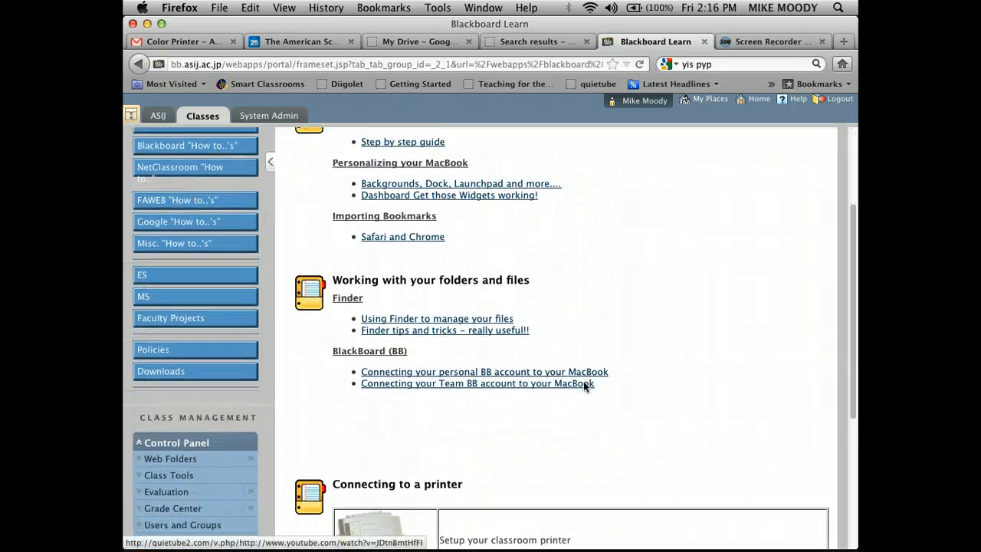
scroll(583, 383, down, 6)
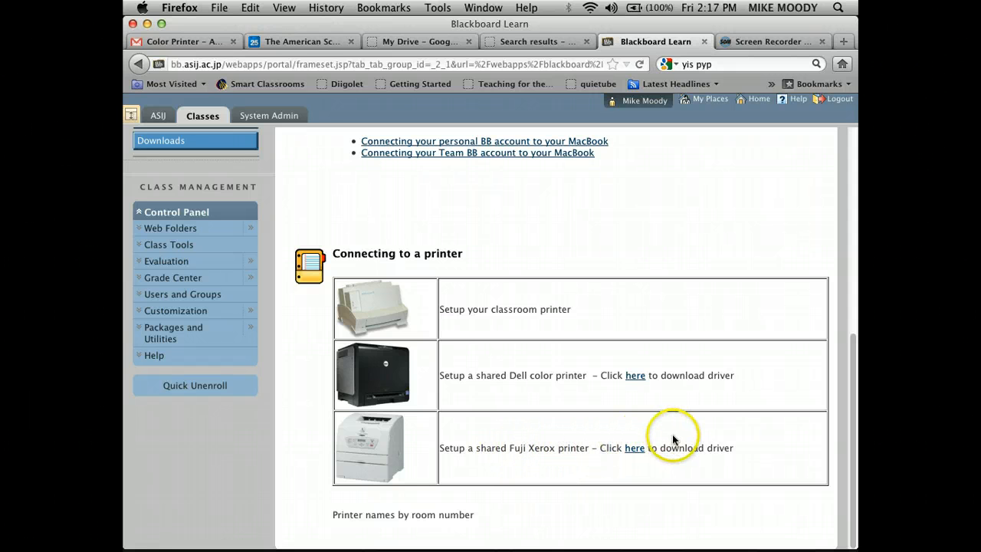
click(635, 453)
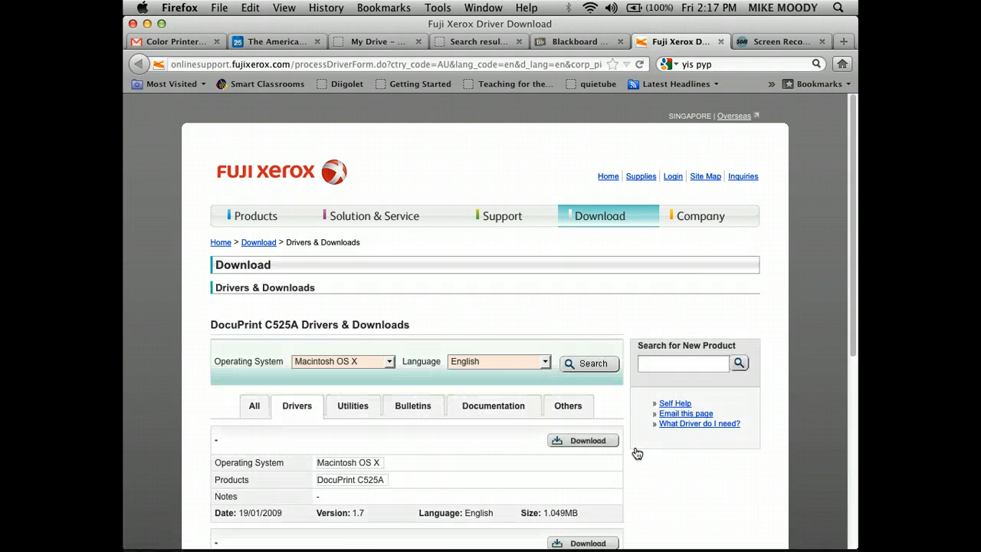
Download the version 1.7 Macintosh OS X driver for the DocuPrint C525A, choosing to open it with Archive Utility
scroll(637, 454, down, 5)
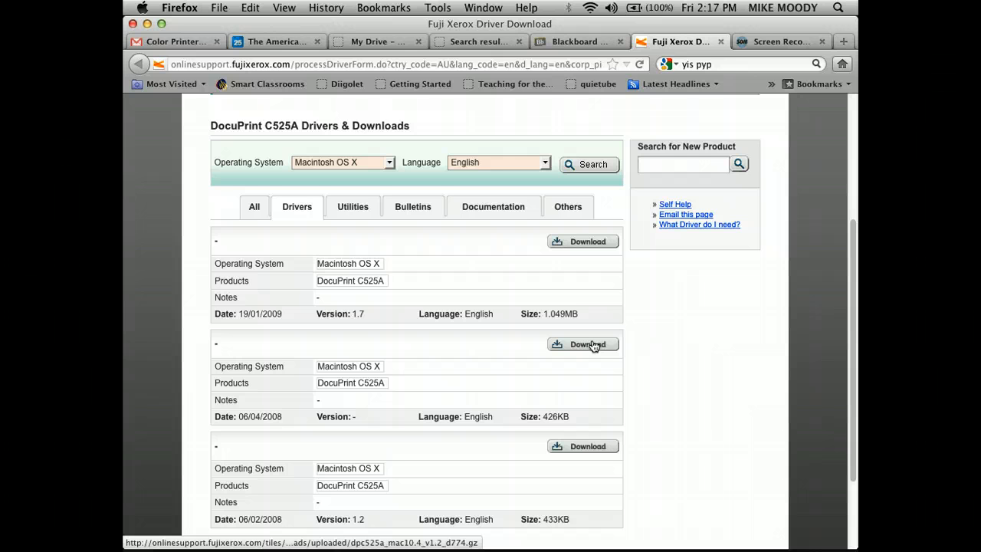
click(597, 242)
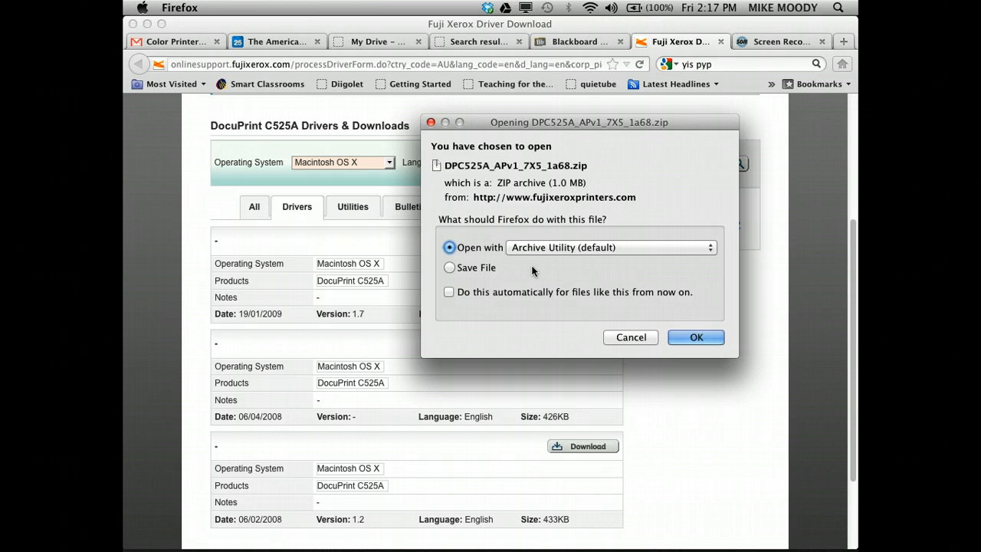
click(452, 252)
click(696, 338)
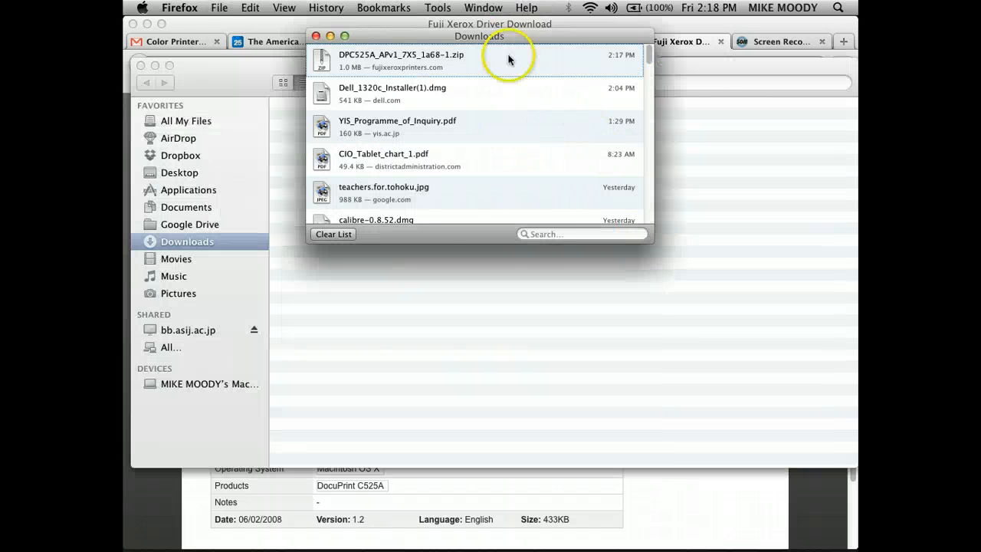
Move the browser's Downloads window lower and open the downloaded archive DPC525A_APv1_7X5_1a68-1.zip
drag(534, 35, 557, 86)
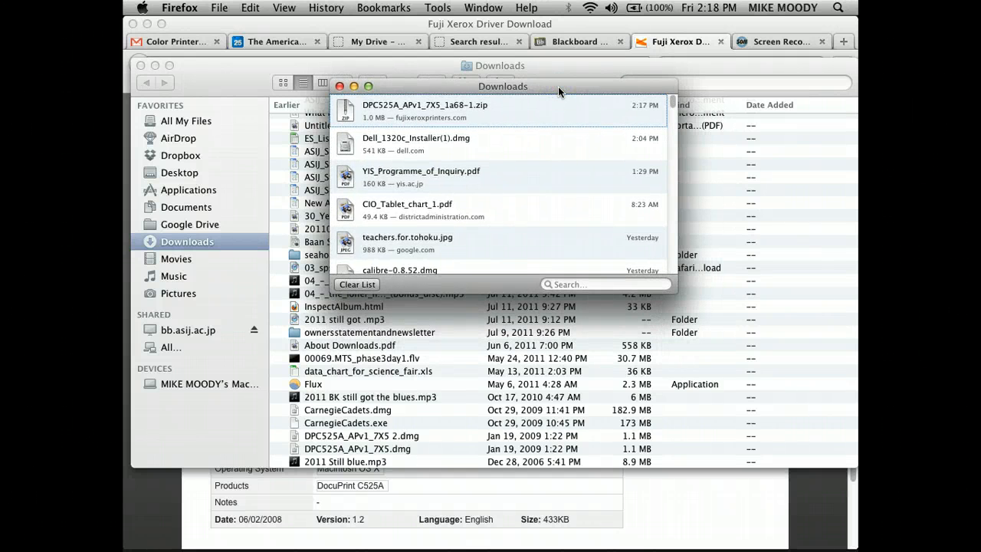
double_click(483, 113)
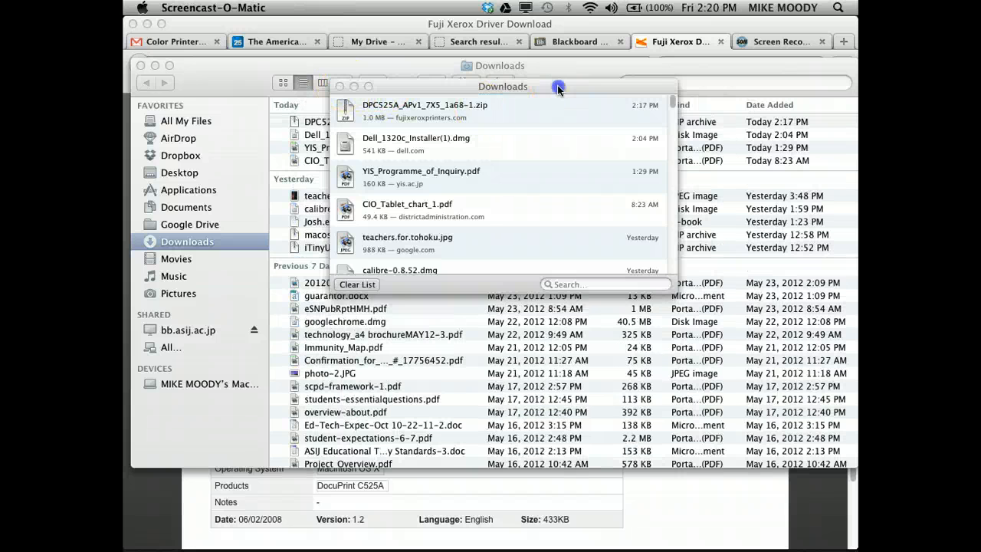
click(557, 85)
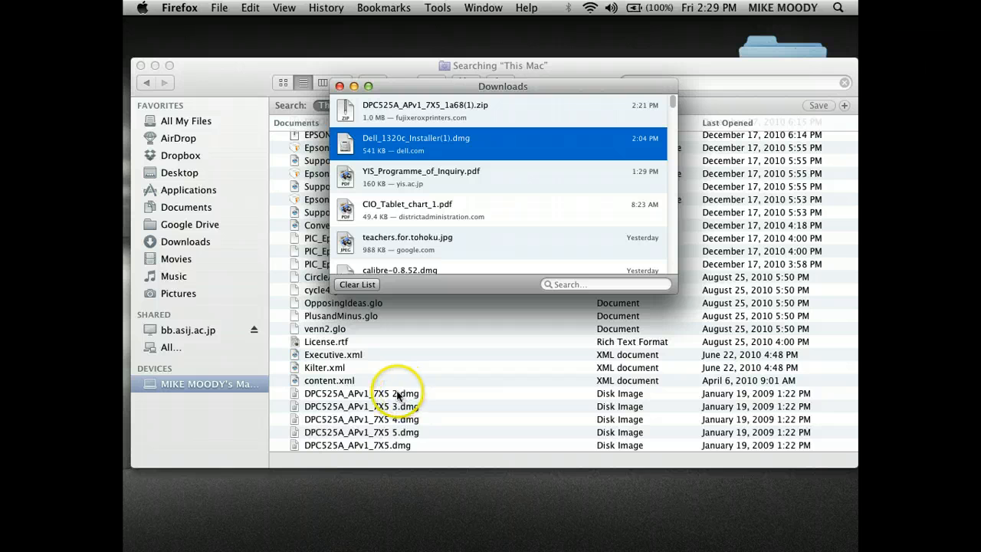
Open the disk image DPC525A_APv1_7X5 2.dmg and launch the DocuPrint C525 A-AP Installer.pkg inside it
click(350, 399)
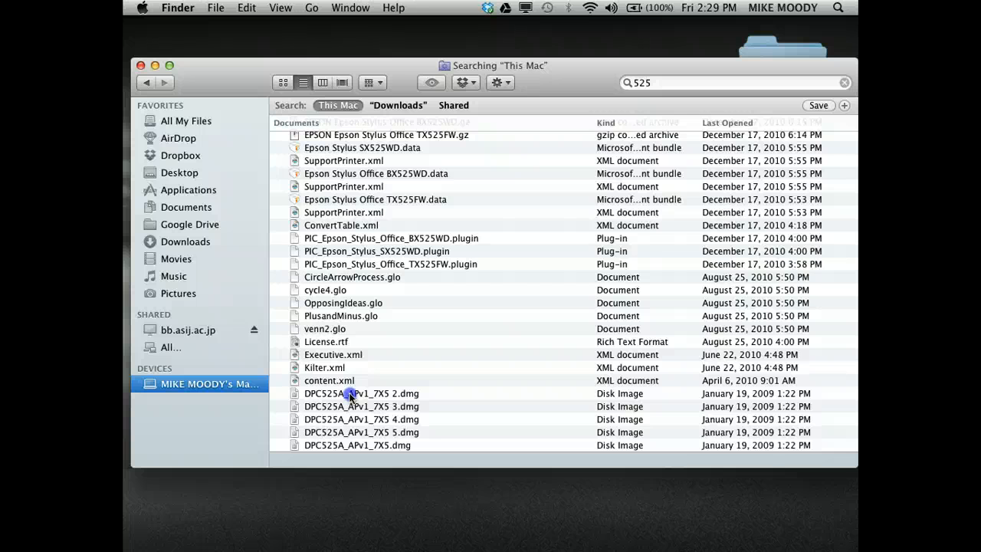
double_click(350, 395)
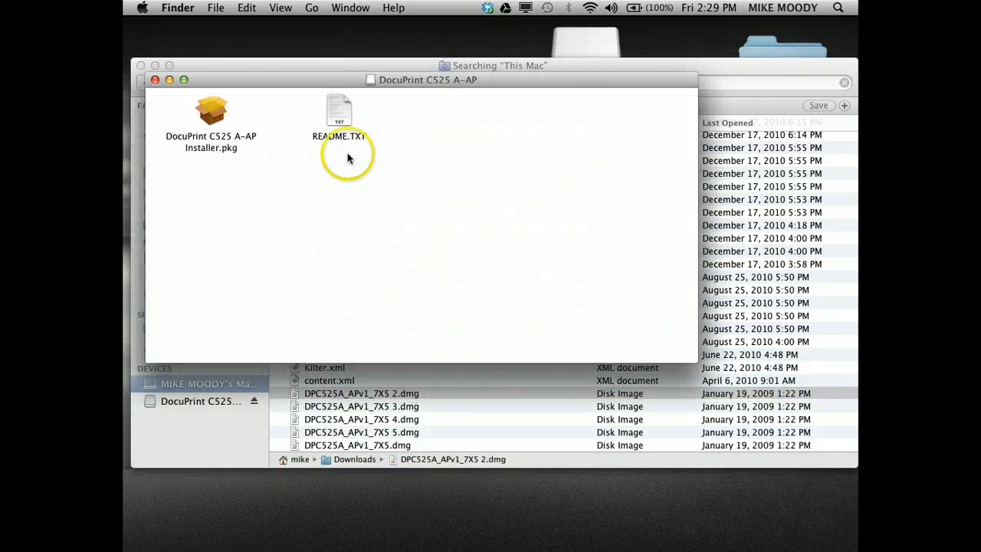
double_click(213, 113)
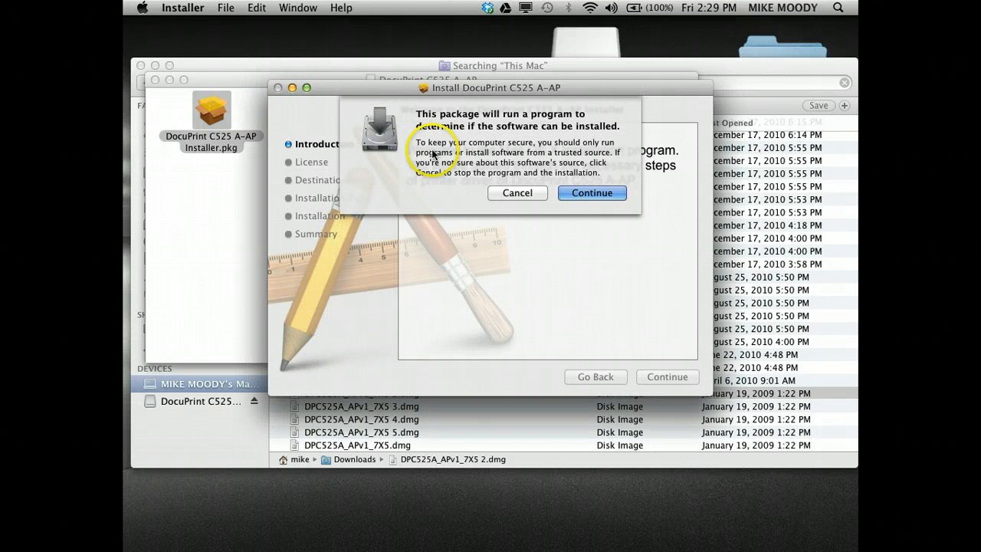
Allow the package's compatibility check, continue past the introduction, and agree to the software license terms
click(587, 195)
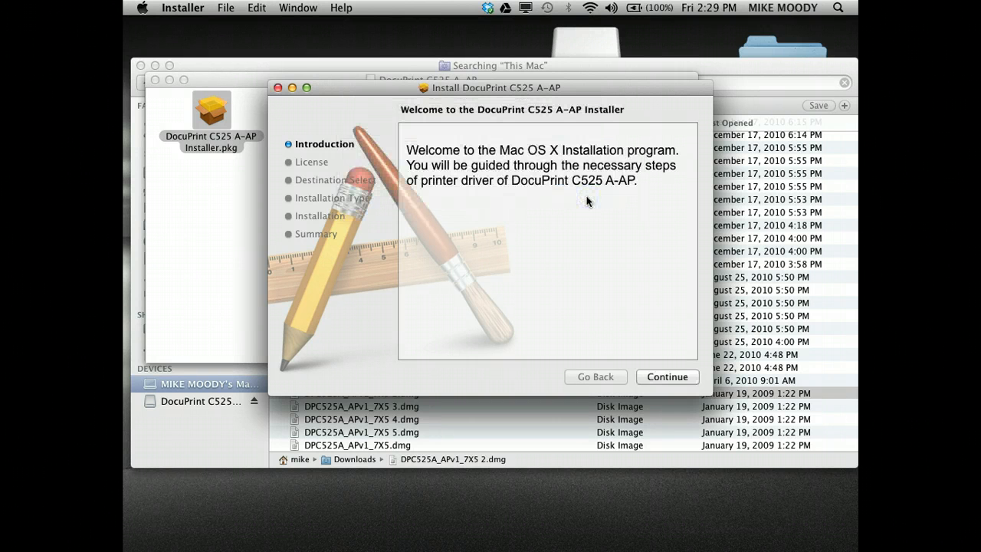
click(648, 376)
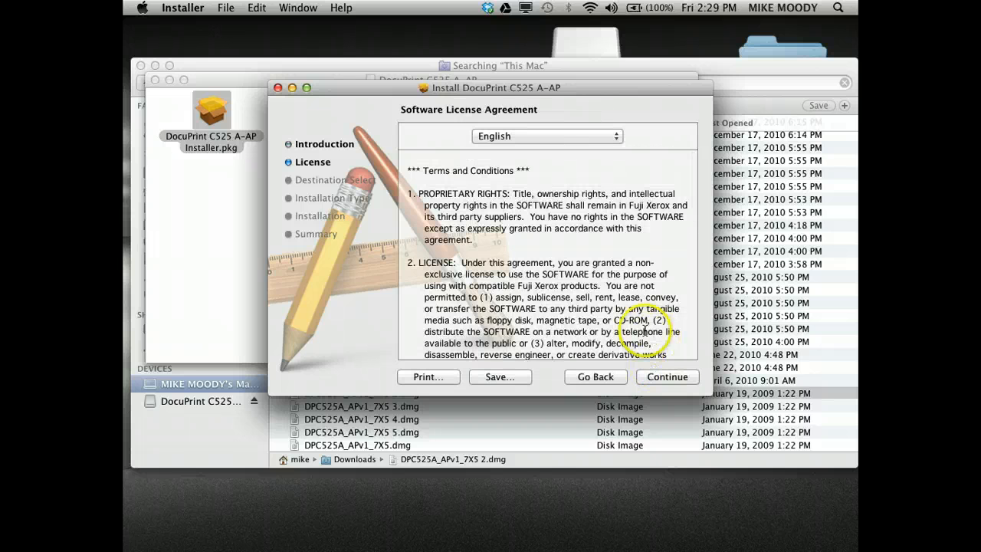
click(677, 379)
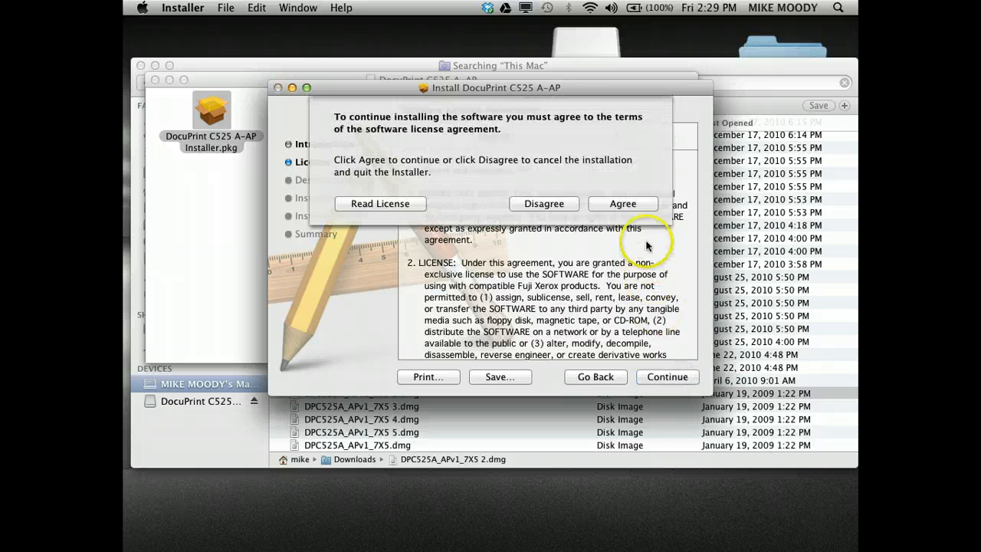
click(628, 203)
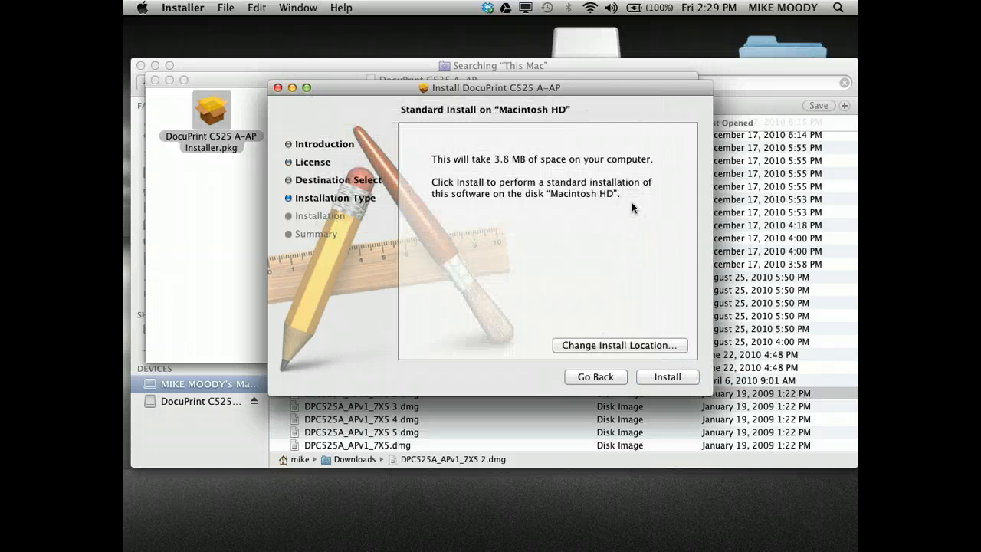
Run the standard installation on Macintosh HD, authorizing it with the account password, and close the installer
click(669, 377)
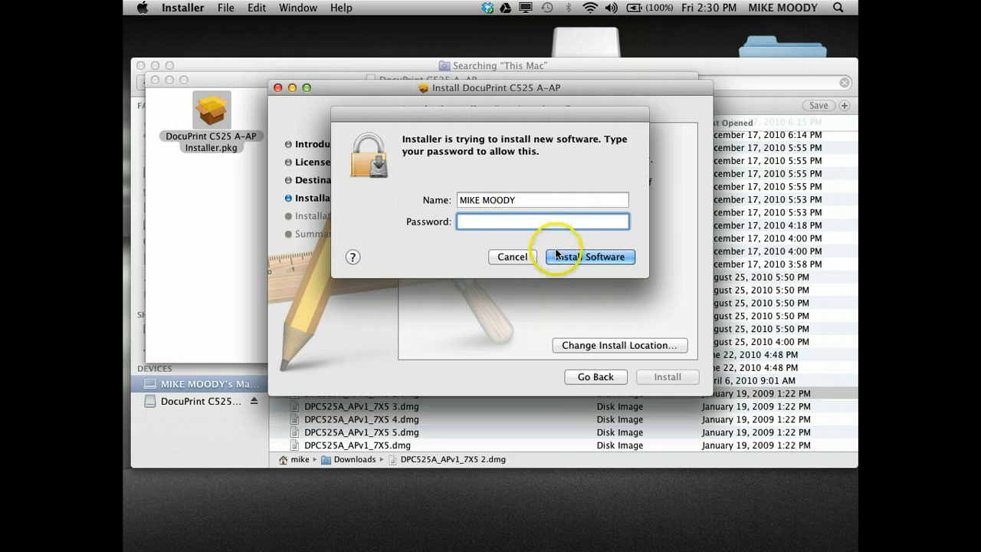
click(587, 259)
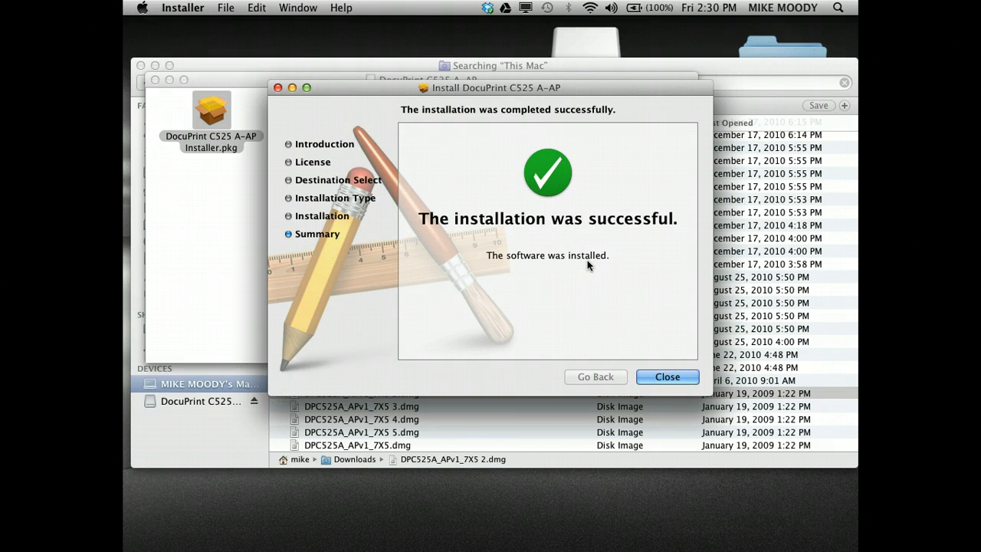
click(665, 377)
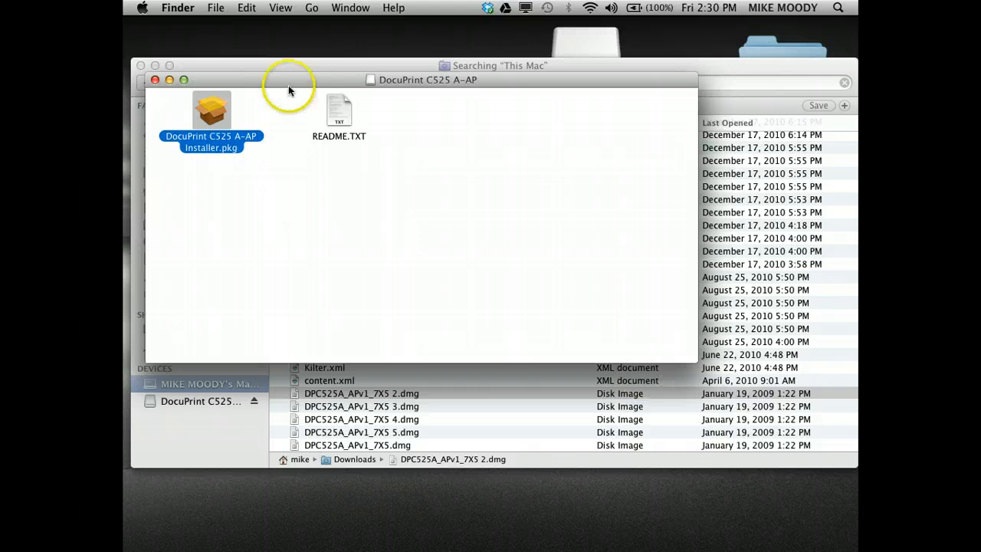
Close all open Finder and Downloads windows and eject the DocuPrint C525 A-AP disk from the desktop
click(155, 79)
click(141, 66)
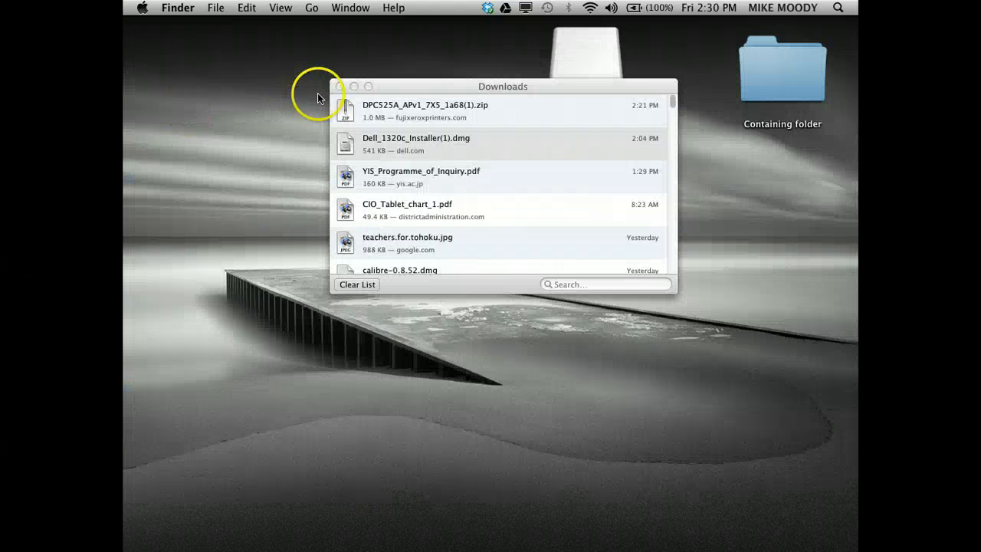
click(339, 86)
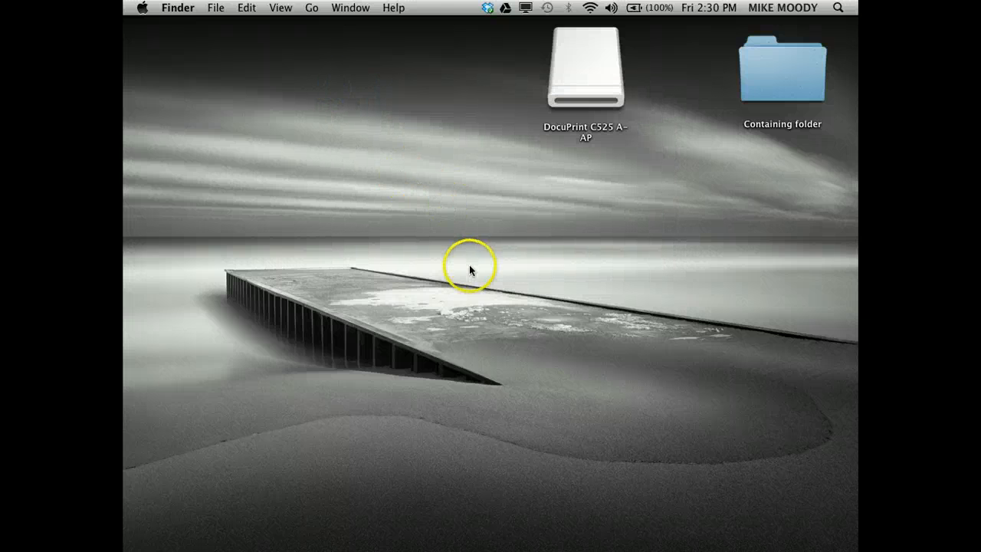
drag(584, 76, 835, 525)
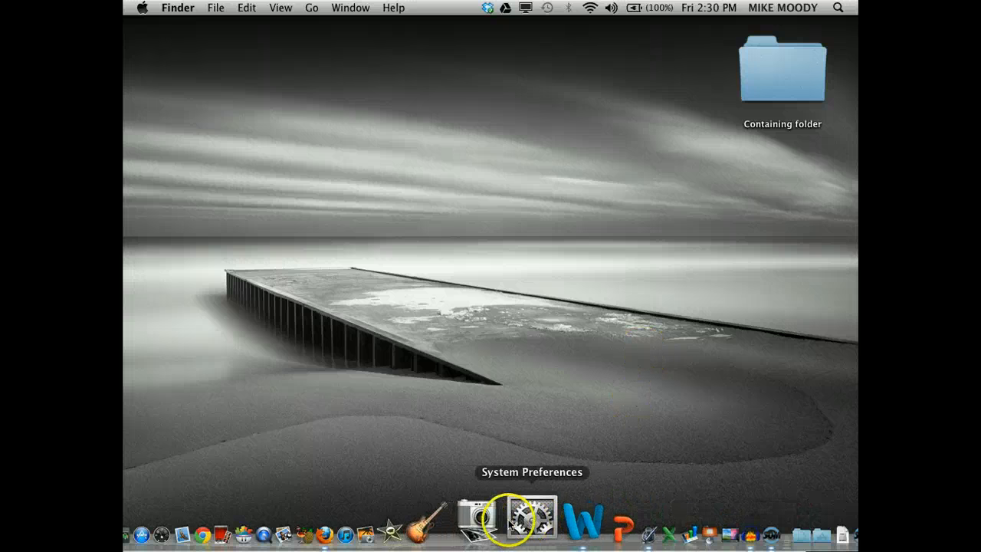
Open the Print & Scan settings in System Preferences and start adding a new printer by IP
click(517, 527)
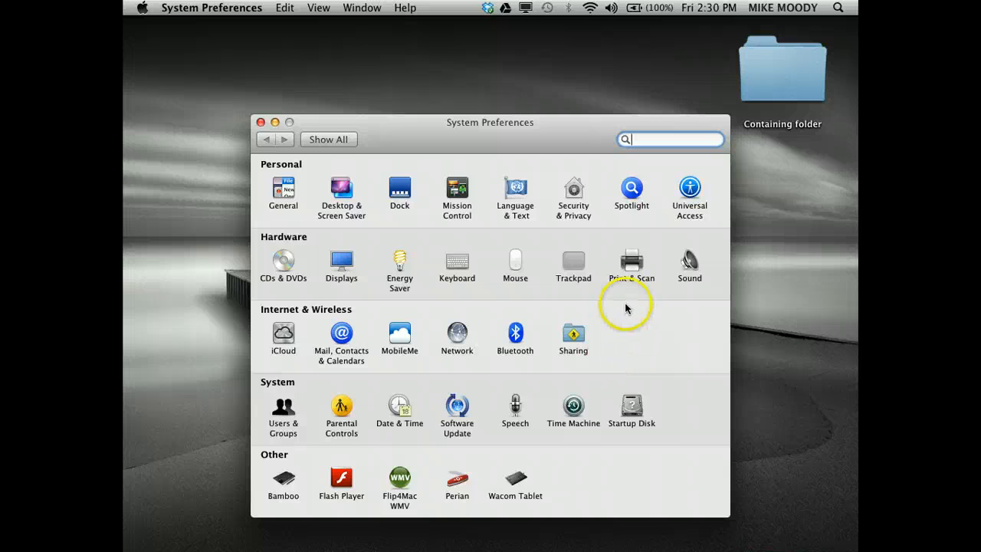
click(633, 265)
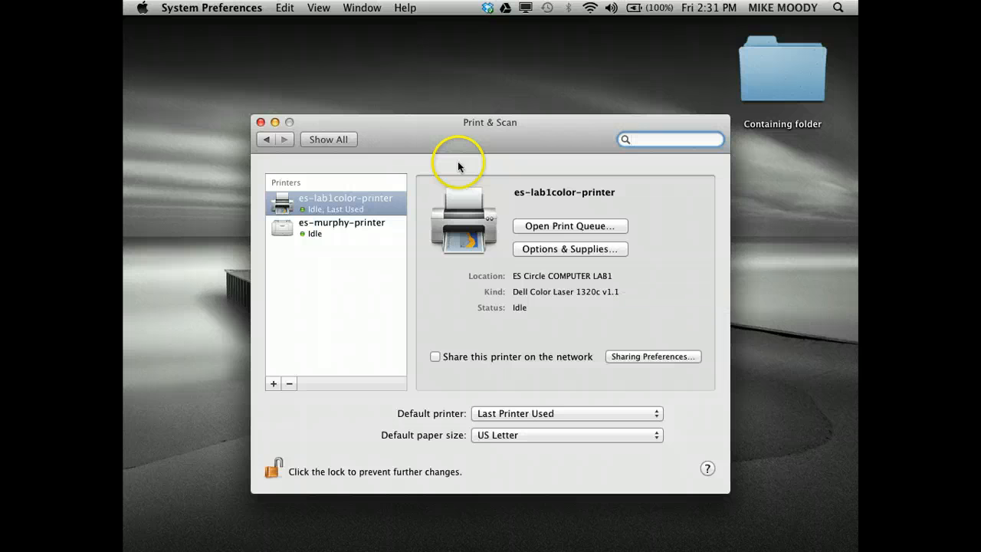
click(274, 384)
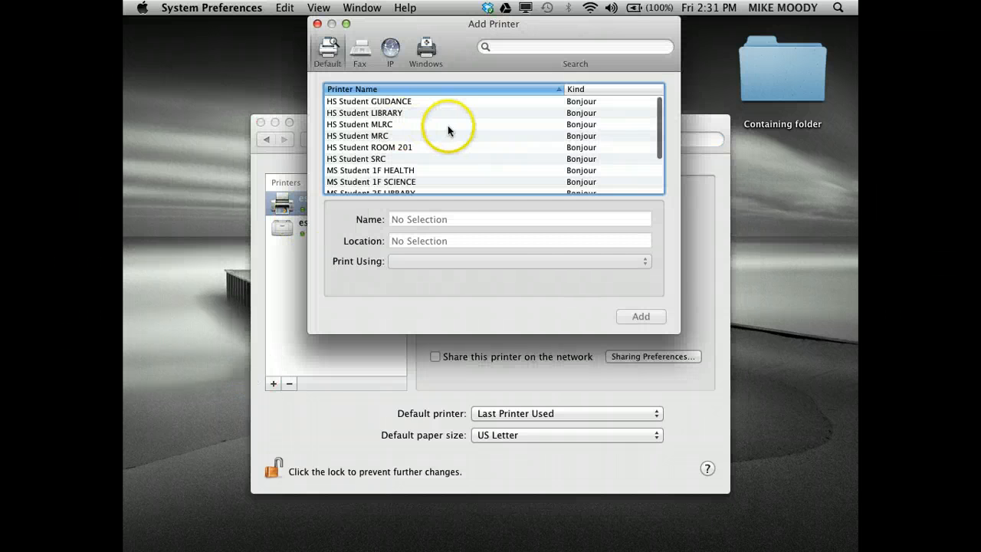
click(392, 50)
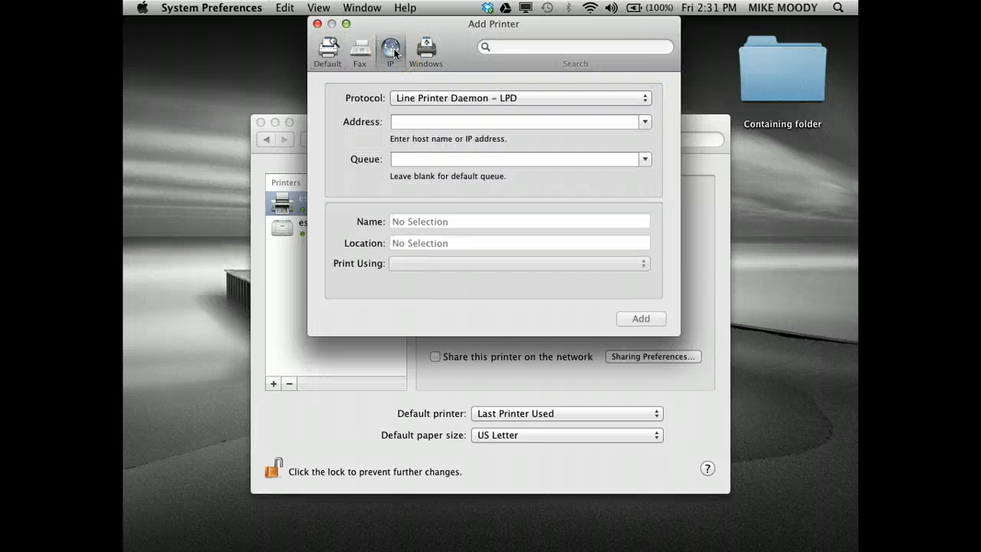
Set the new printer's address to es-grade3color-printer
click(402, 121)
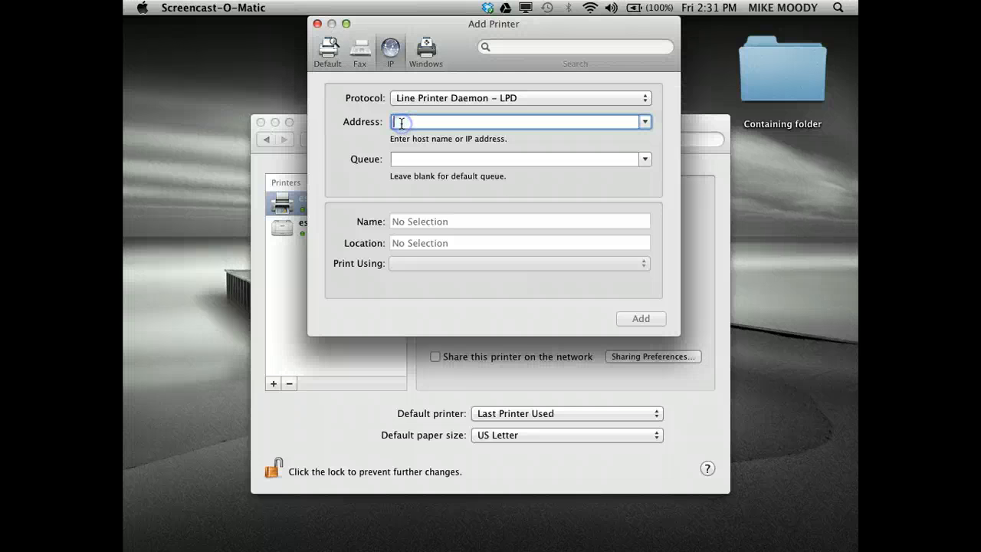
text(e)
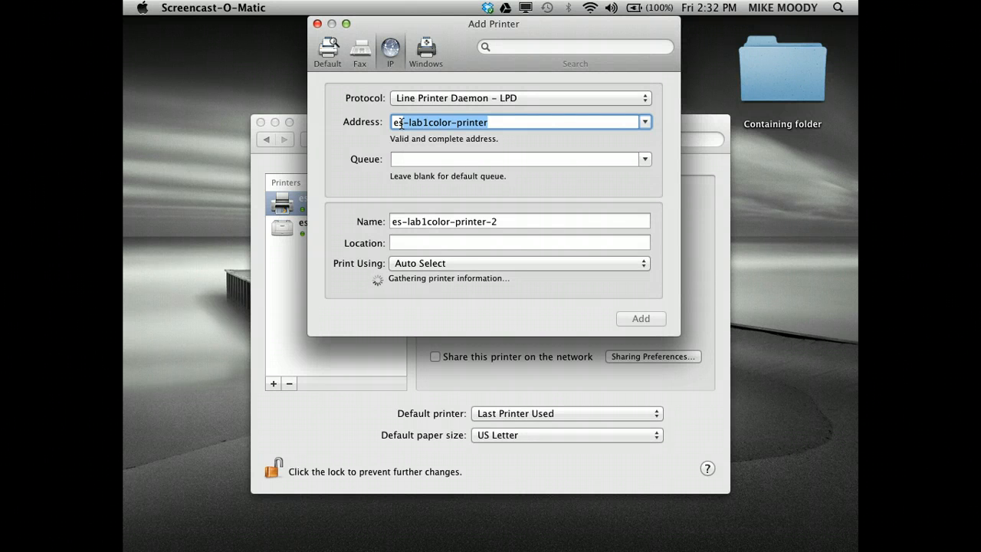
text(s-g)
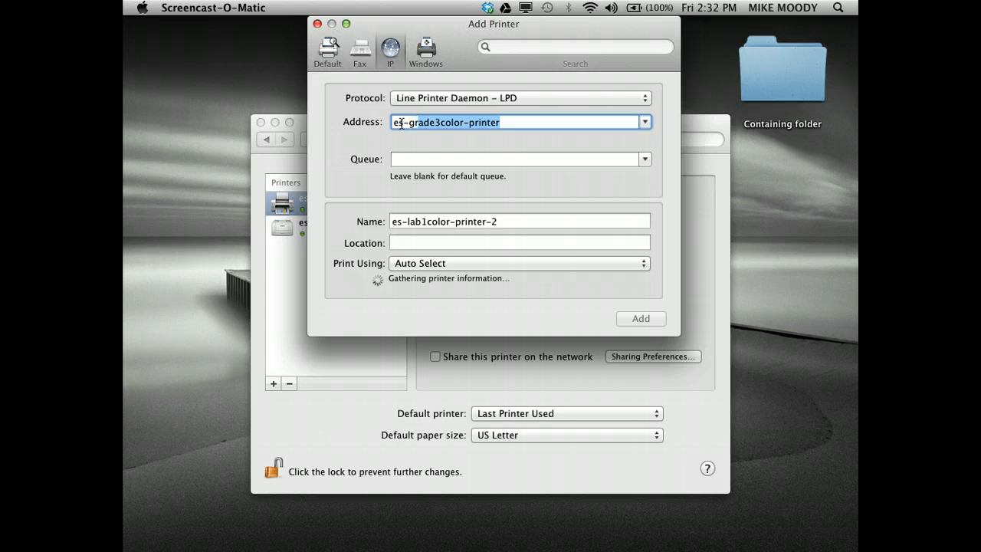
text(rade3color-printer)
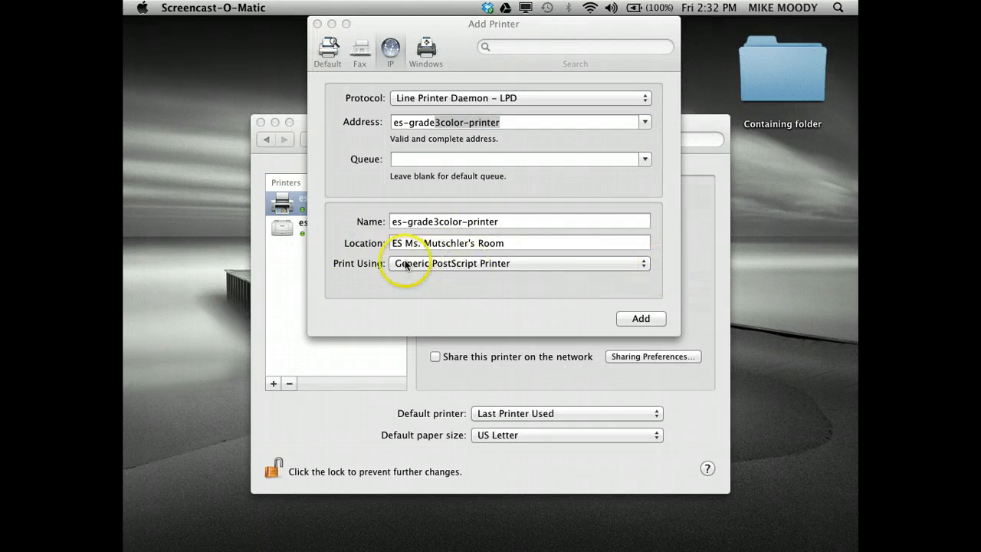
Filter the printer software list by fx and assign the FX DocuPrint C525 A-AP v1.7 driver to the new printer
click(643, 264)
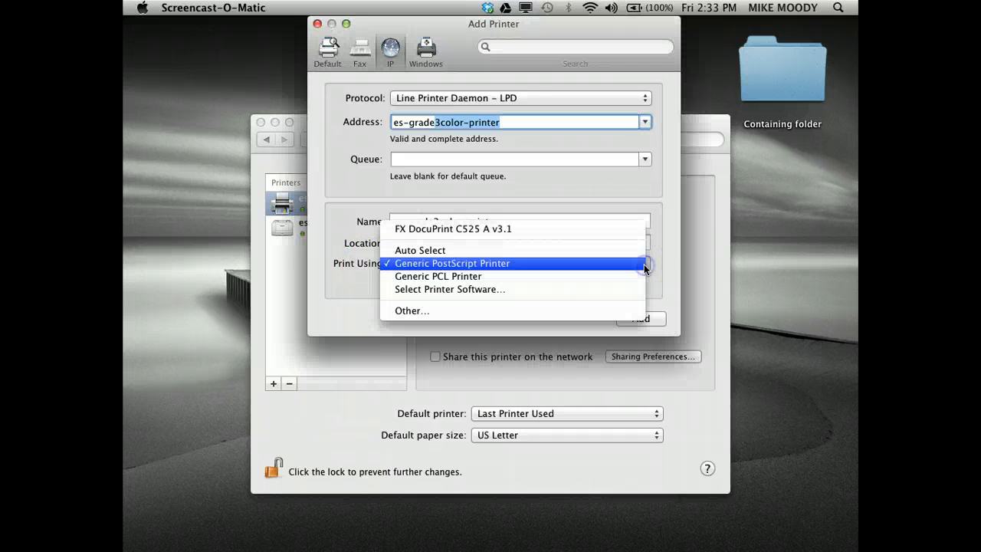
click(587, 290)
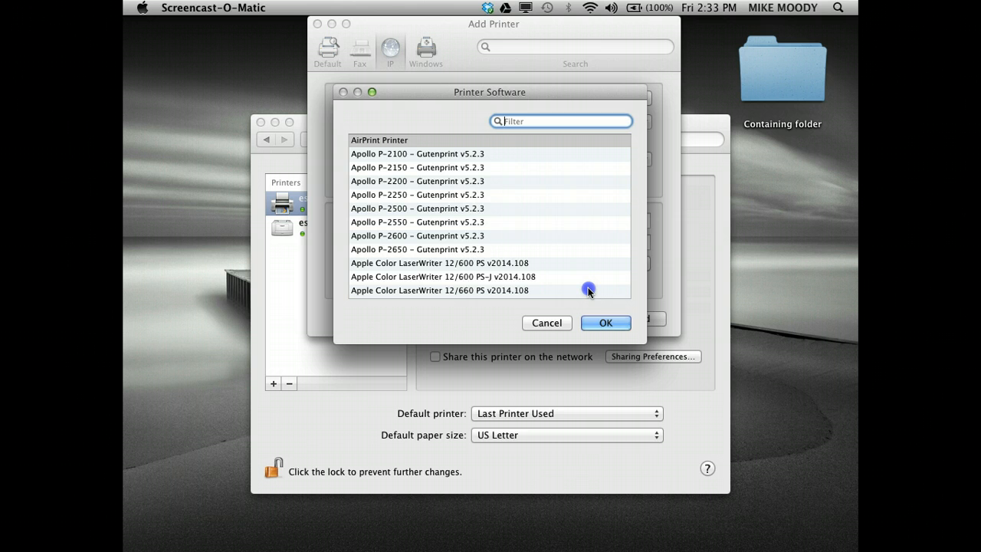
text(f)
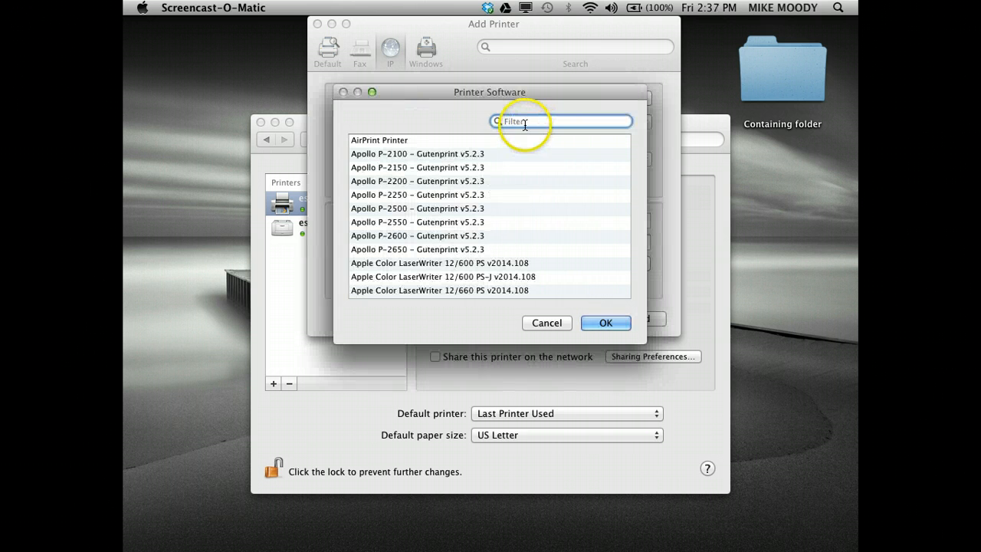
text(fx)
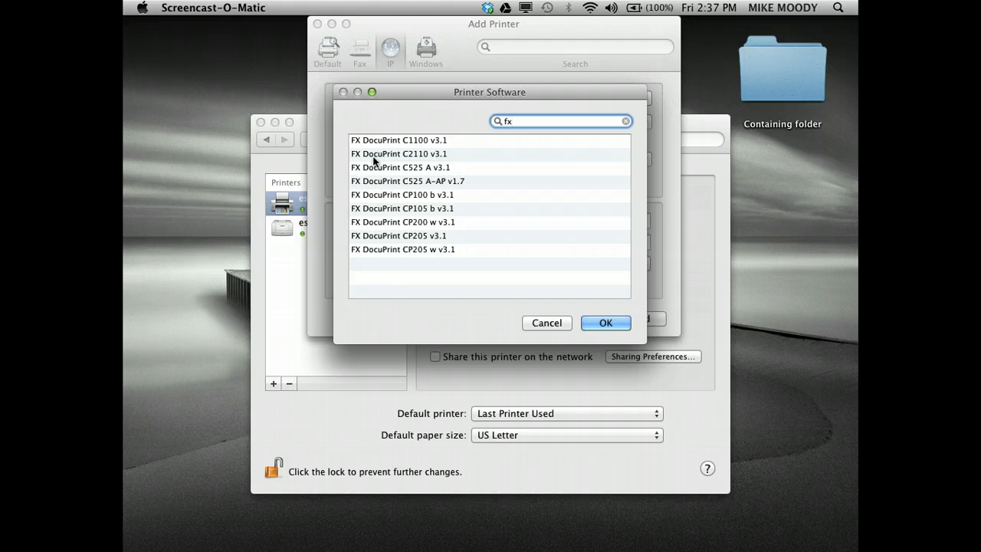
click(442, 182)
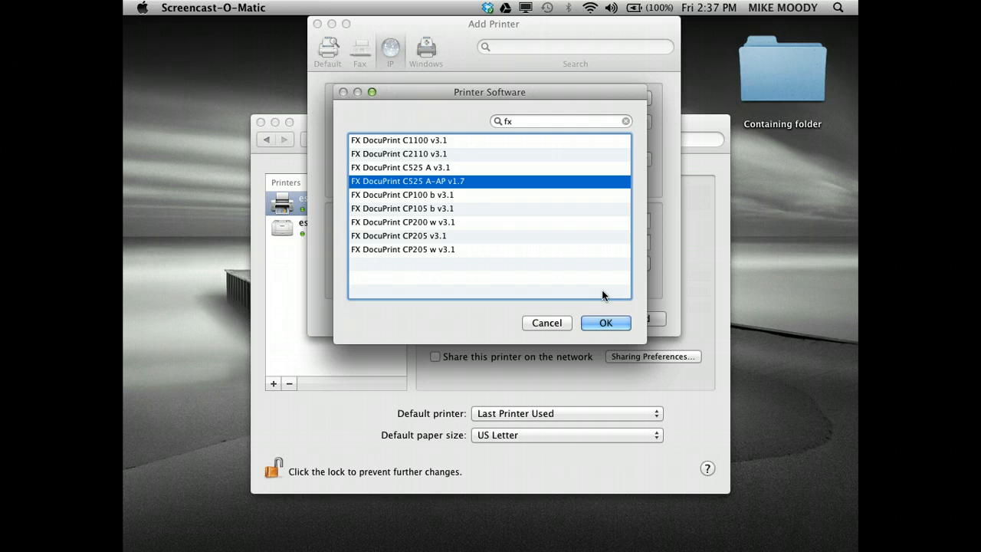
click(609, 322)
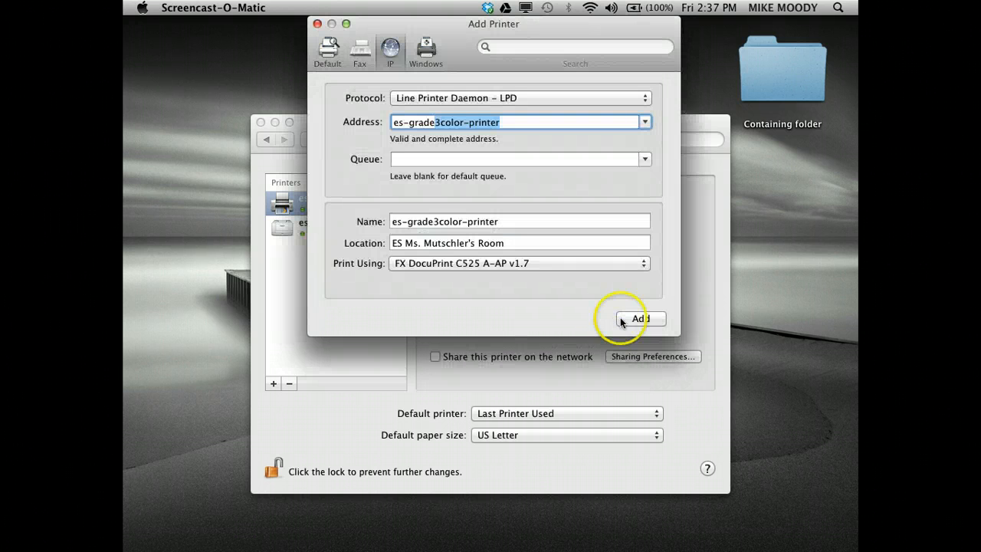
Add the es-grade3color-printer and accept its default memory and tray options
click(638, 319)
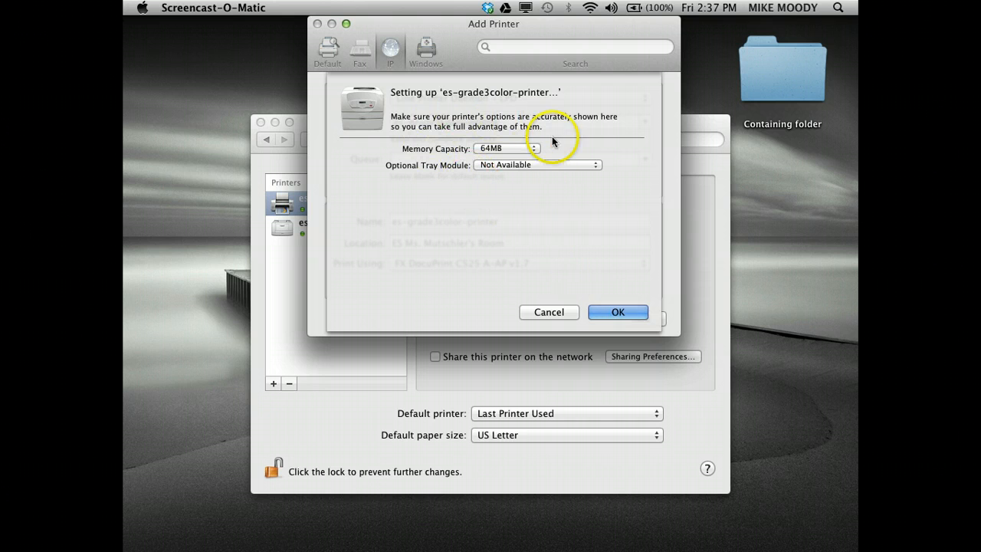
click(614, 312)
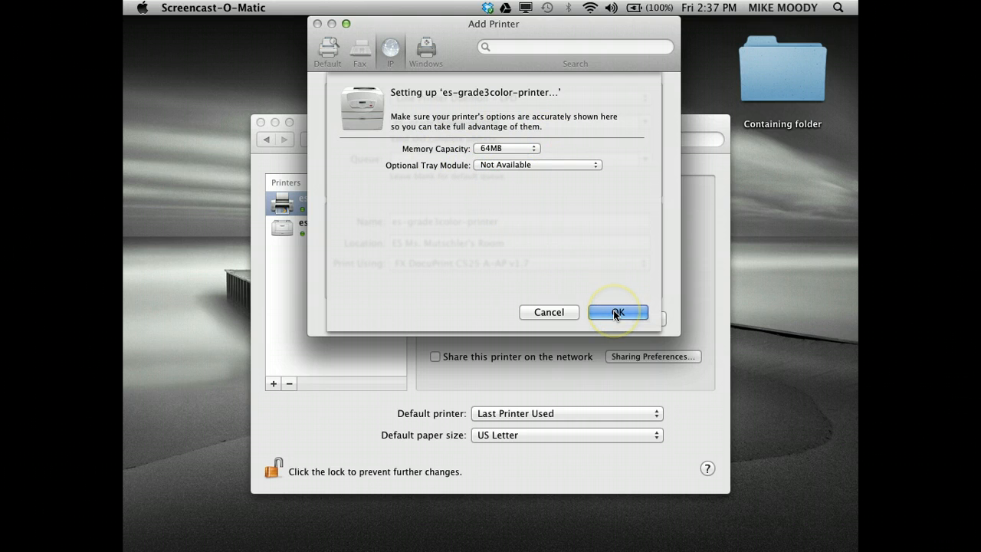